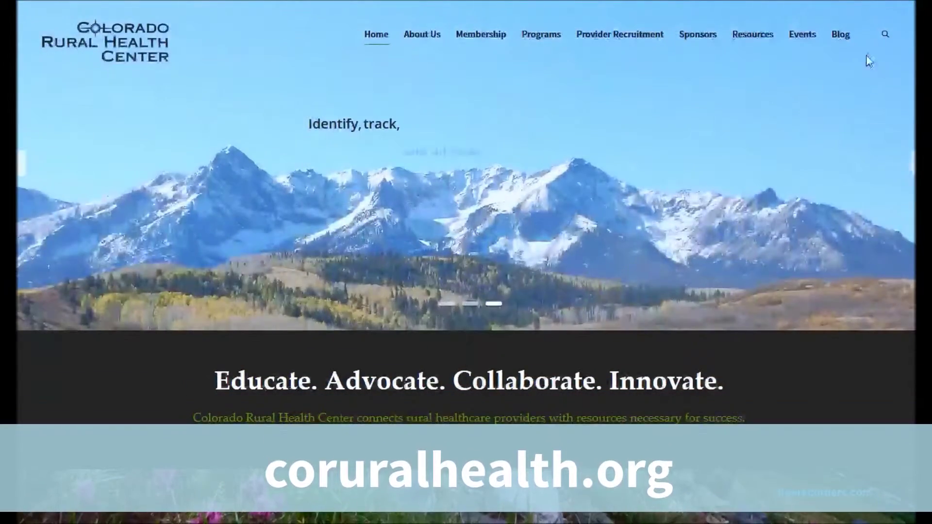
# Step: Open Events > Webinars and browse the dated sessions priced Free, $49.00 or $149.00
pyautogui.moveTo(810, 42)
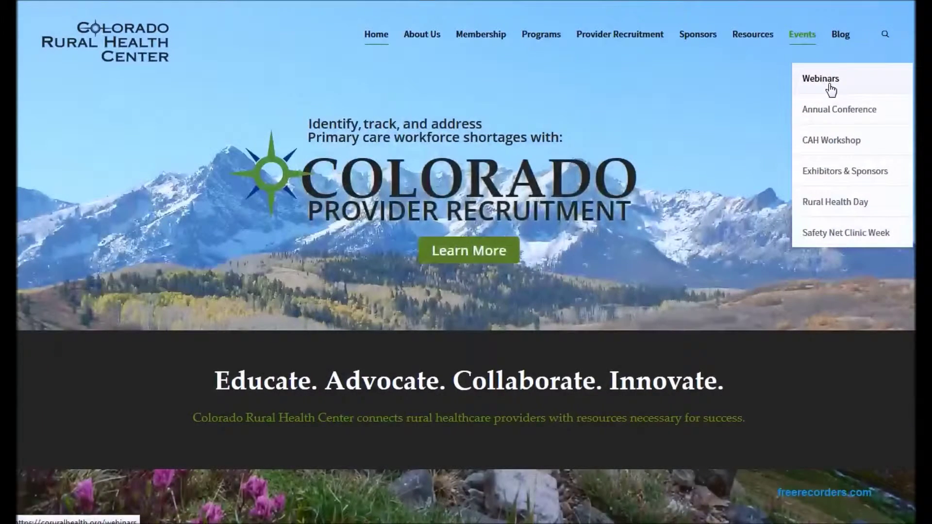
pyautogui.click(831, 89)
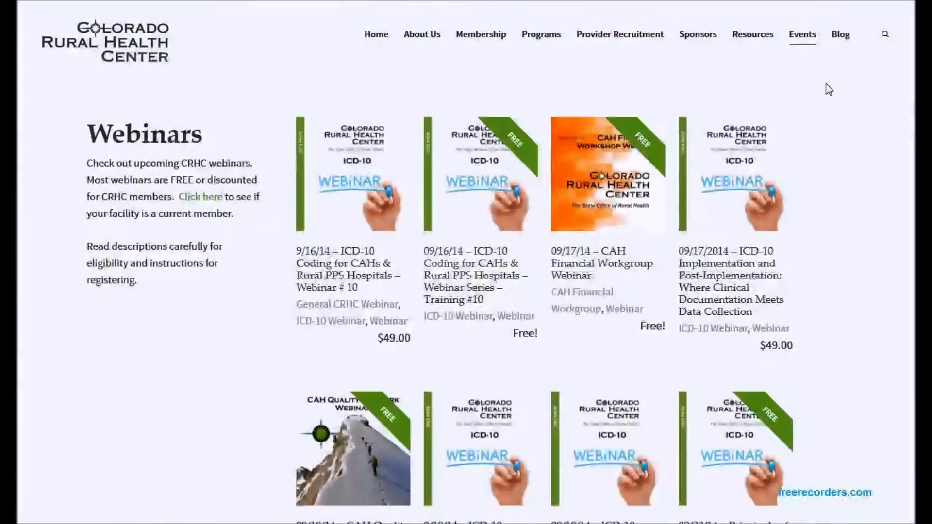
pyautogui.scroll(-5, 827, 187)
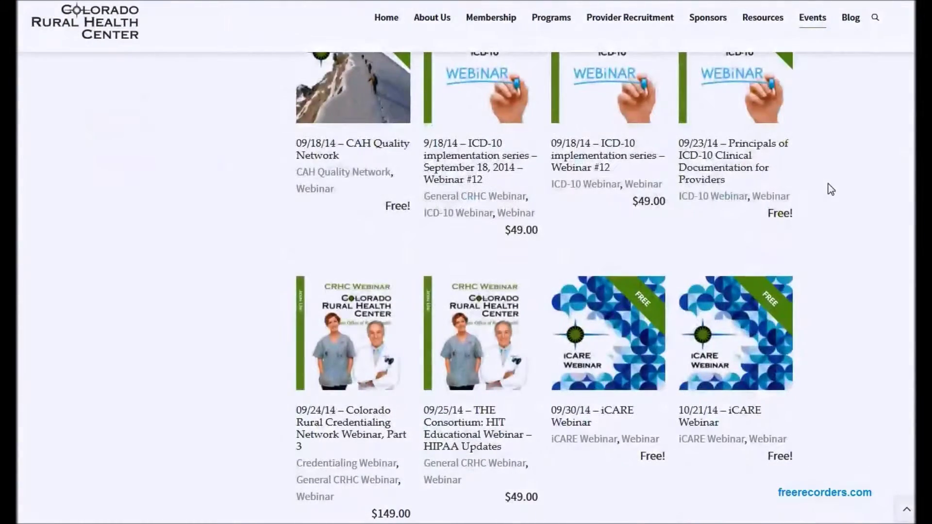
pyautogui.scroll(-2, 831, 189)
pyautogui.scroll(-2, 829, 186)
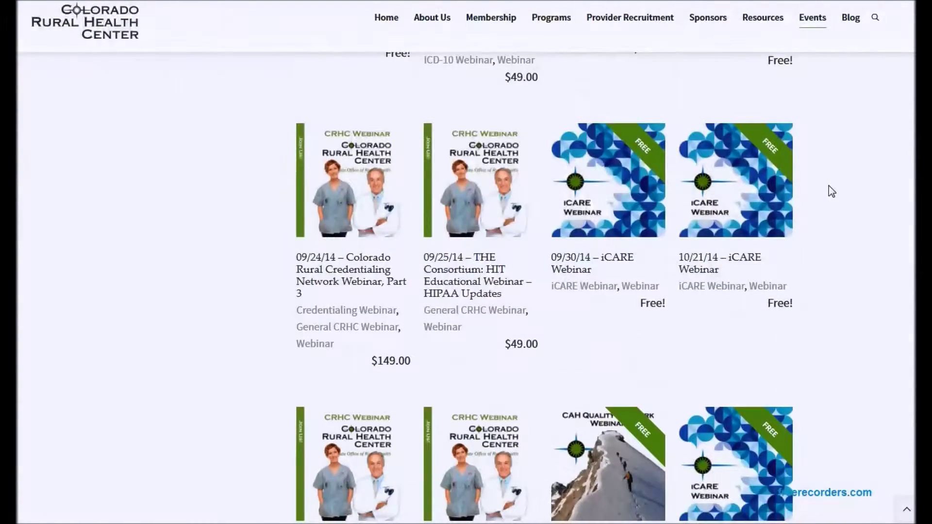
pyautogui.scroll(-2, 831, 191)
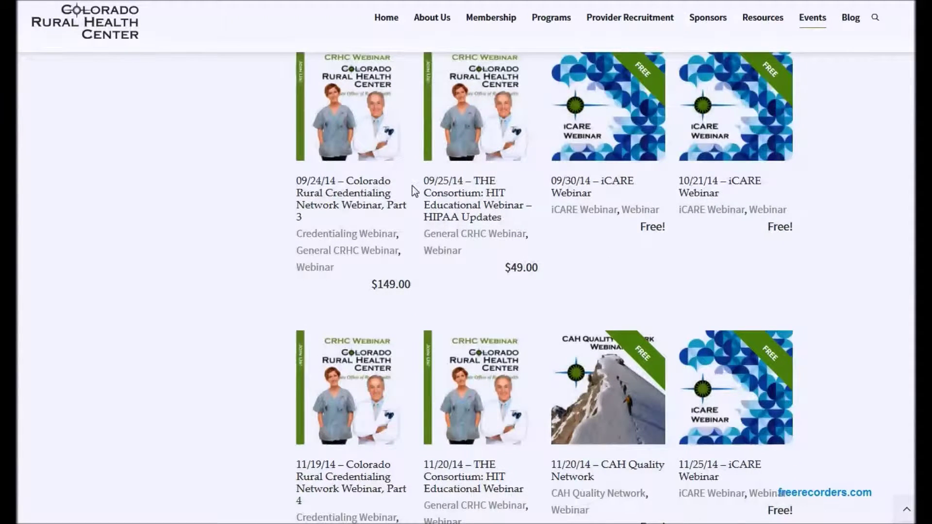
pyautogui.scroll(-6, 756, 188)
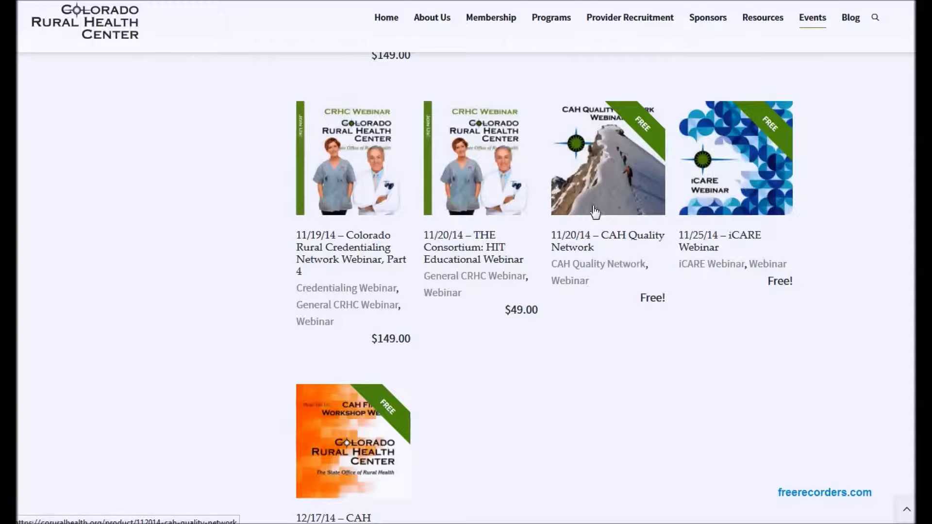
pyautogui.scroll(2, 756, 262)
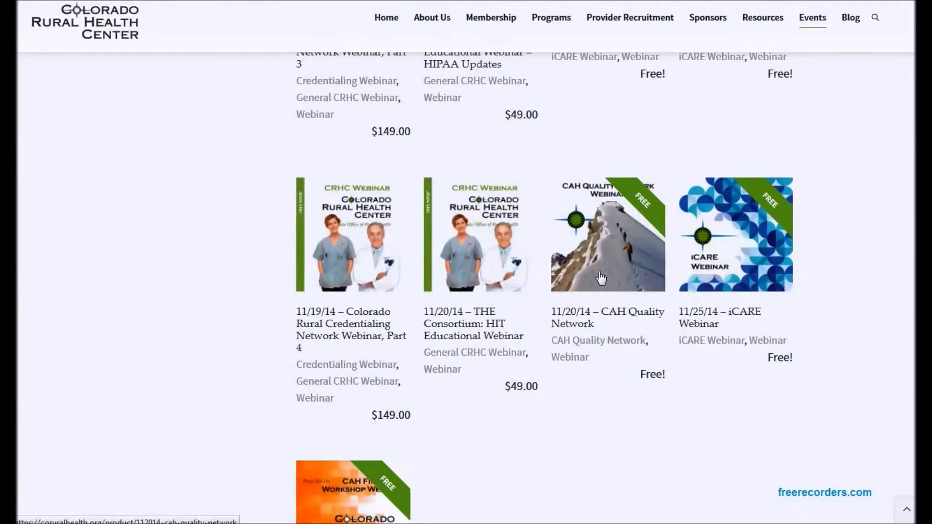
pyautogui.scroll(6, 601, 276)
pyautogui.scroll(4, 599, 281)
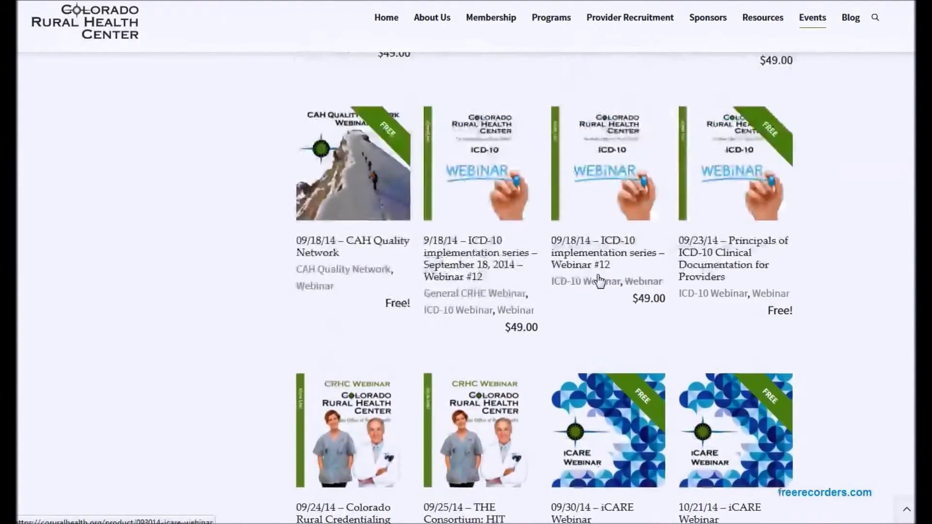
pyautogui.scroll(-4, 598, 280)
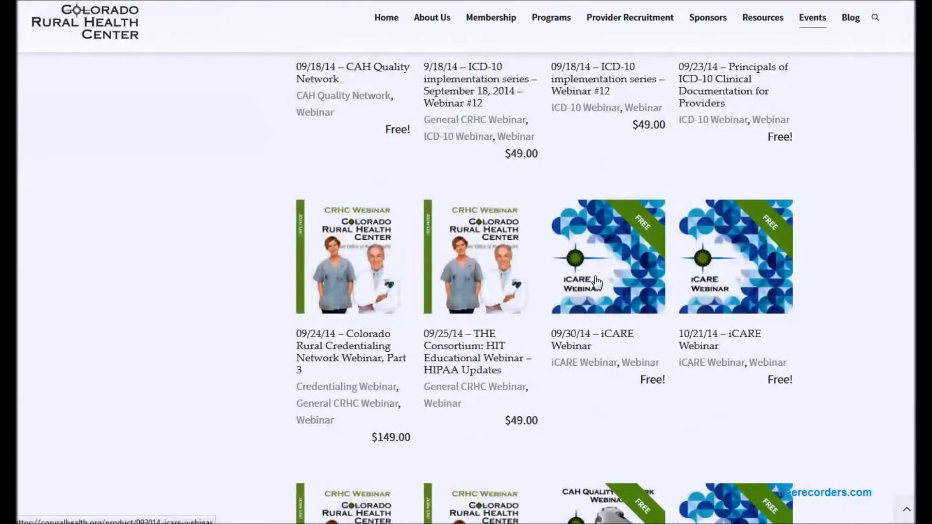
# Step: Open the $49.00 09/25/14 HIPAA Updates webinar page and review the current CRHC members list
pyautogui.click(467, 287)
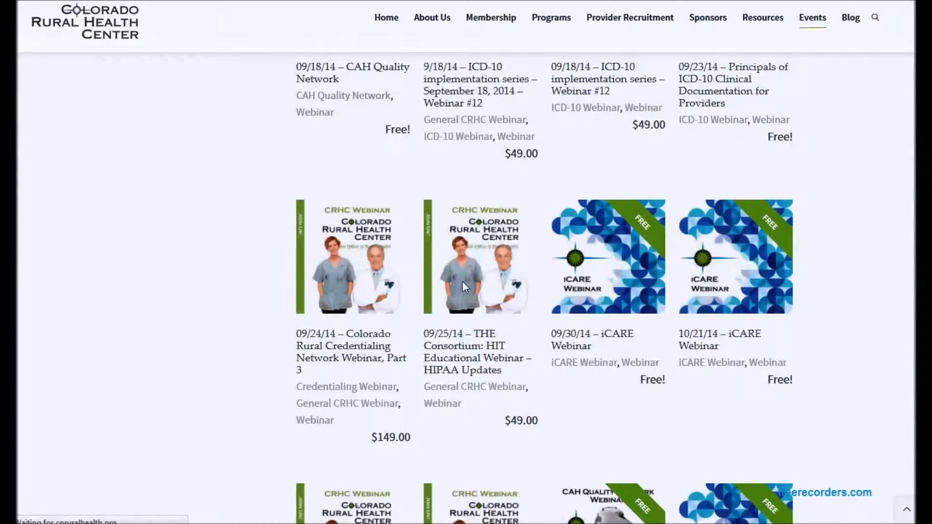
pyautogui.scroll(-3, 604, 348)
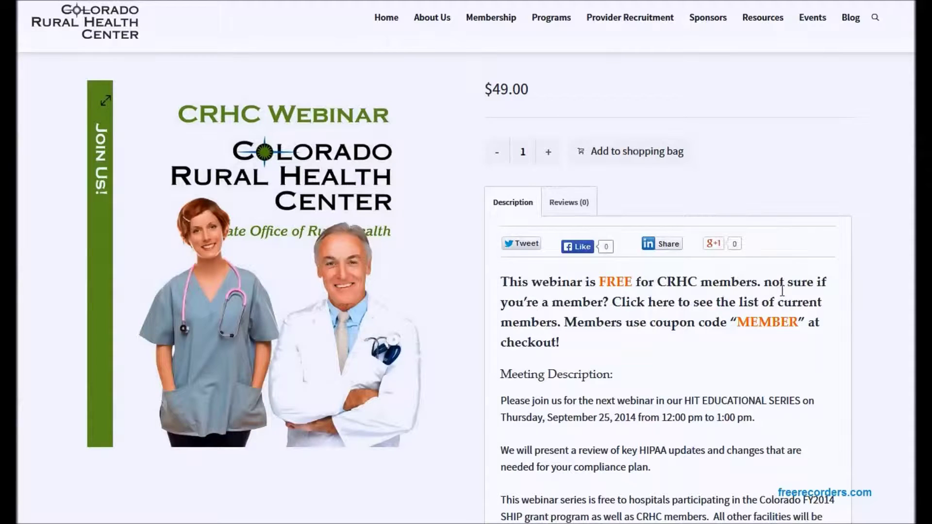
pyautogui.click(648, 305)
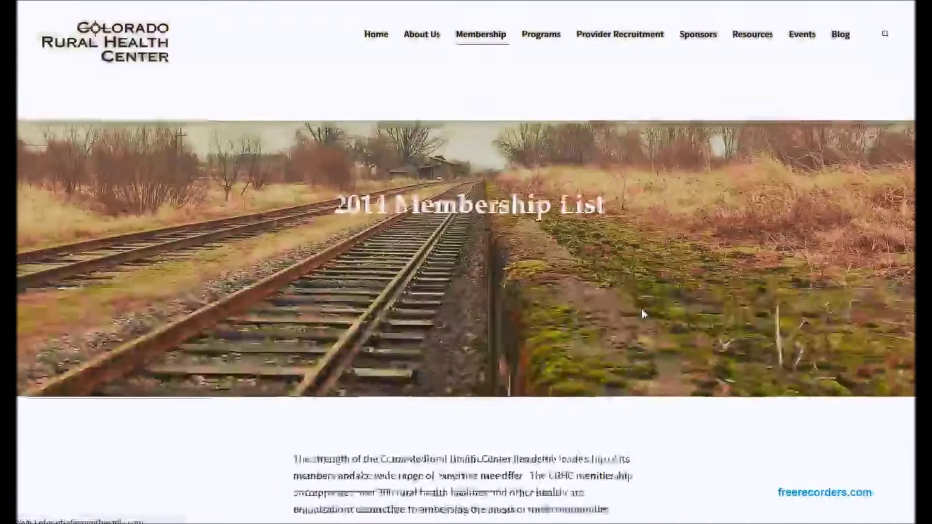
pyautogui.scroll(-15, 643, 314)
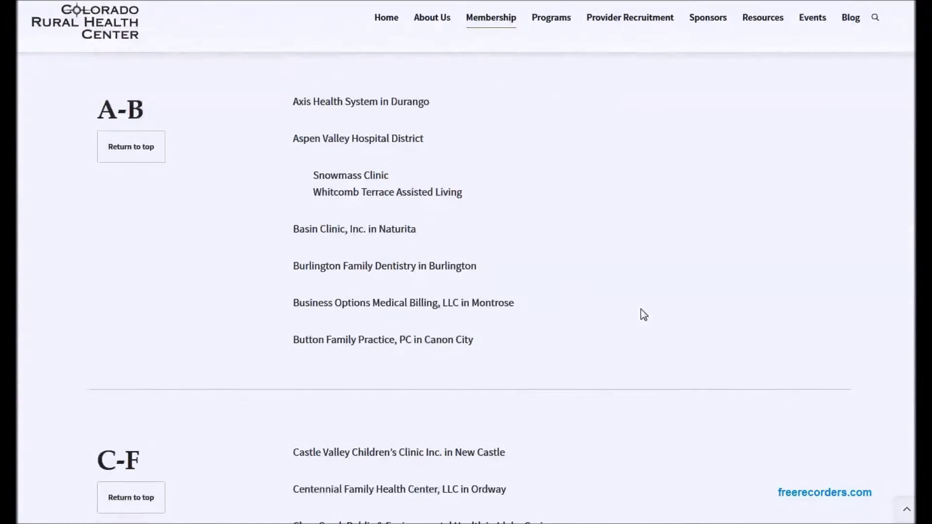
pyautogui.scroll(15, 636, 314)
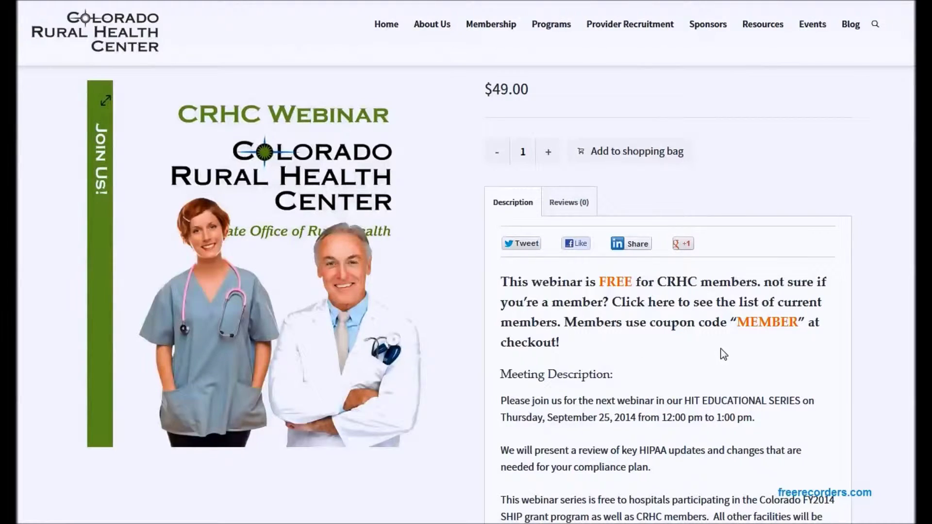
# Step: Add the 09/25/14 HIPAA Updates webinar to the shopping bag
pyautogui.scroll(-6, 728, 340)
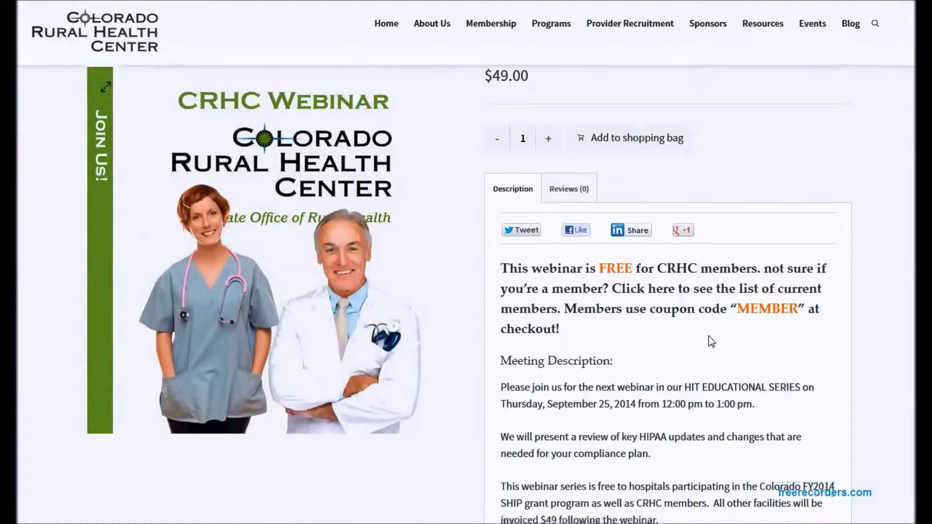
pyautogui.scroll(-8, 728, 248)
pyautogui.scroll(4, 728, 247)
pyautogui.scroll(11, 686, 186)
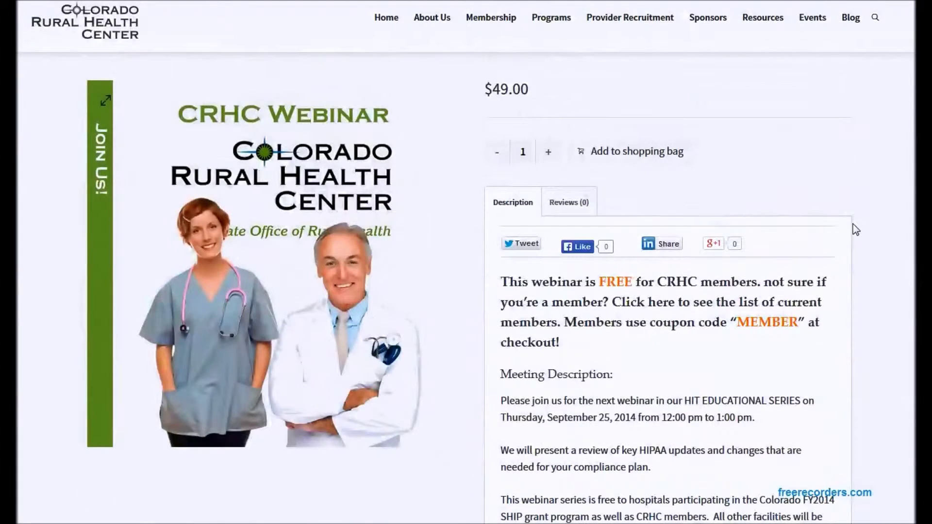
pyautogui.scroll(2, 864, 152)
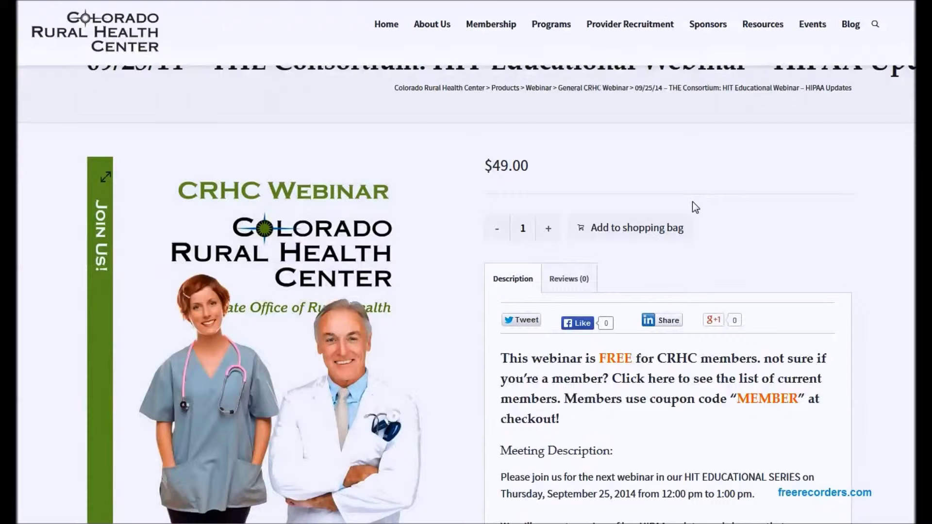
pyautogui.scroll(2, 672, 245)
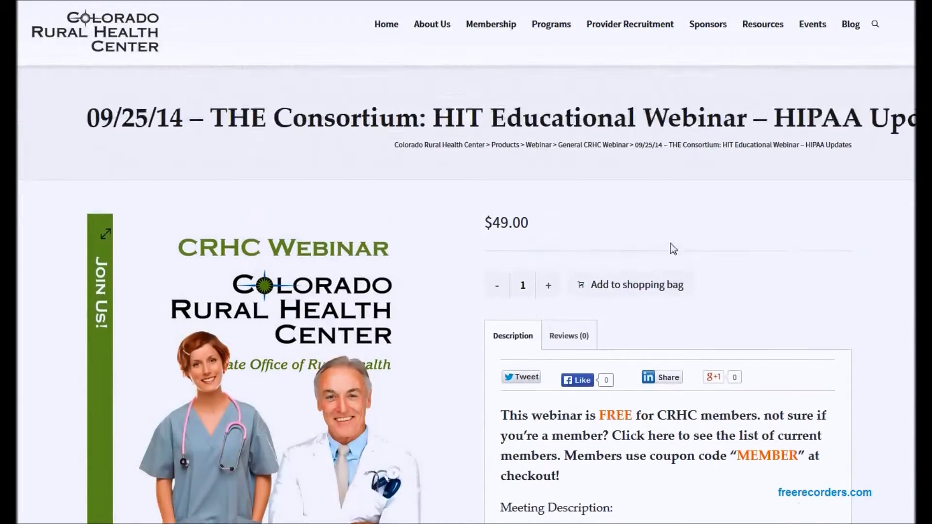
pyautogui.click(652, 304)
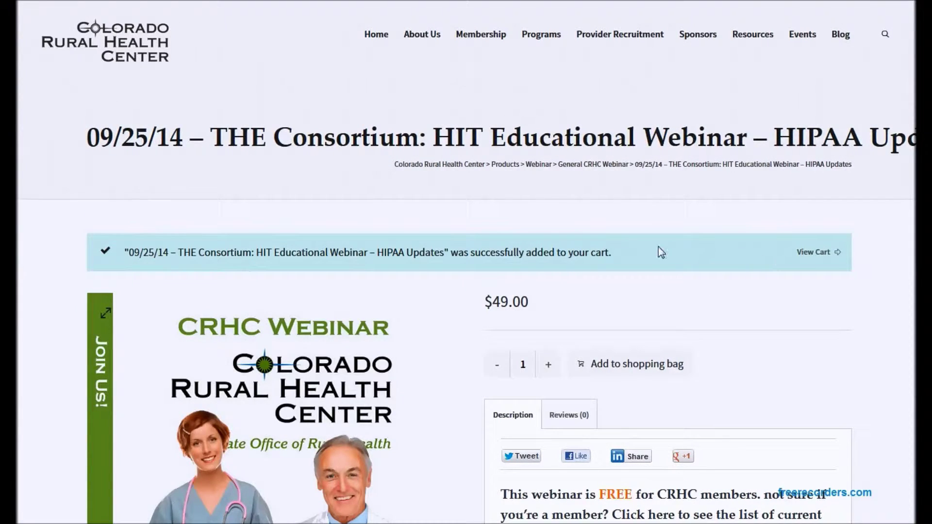
# Step: In the shopping bag, reduce the webinar quantity from 2 to 1 and apply the 'Member' coupon
pyautogui.click(817, 252)
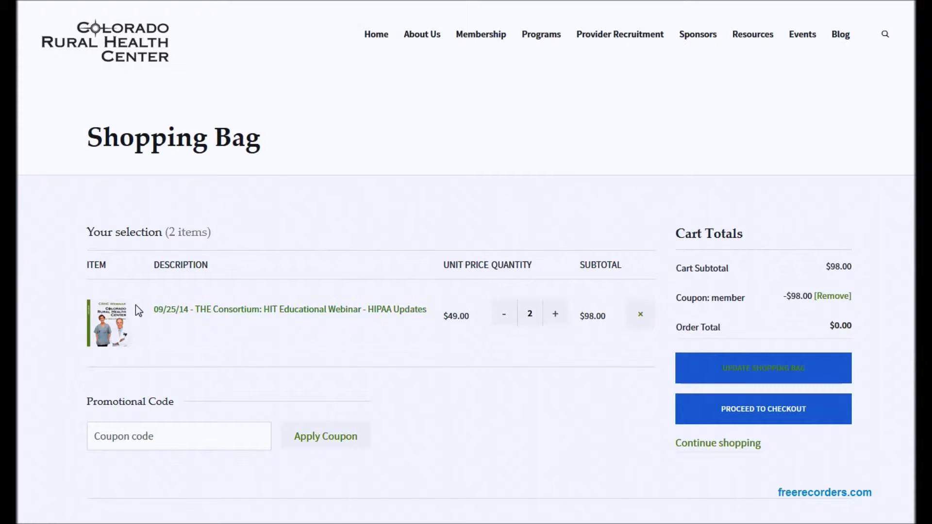
pyautogui.click(504, 317)
pyautogui.click(121, 442)
pyautogui.write('Member')
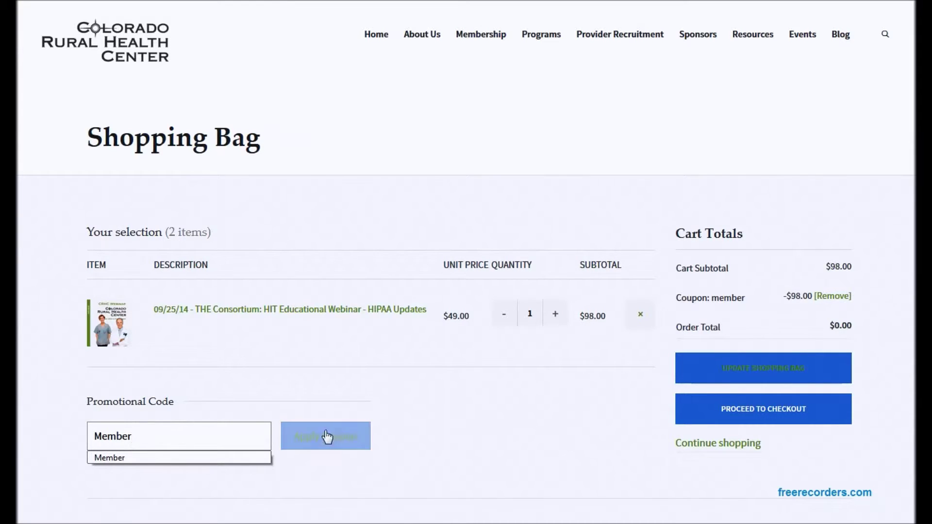
pyautogui.click(342, 442)
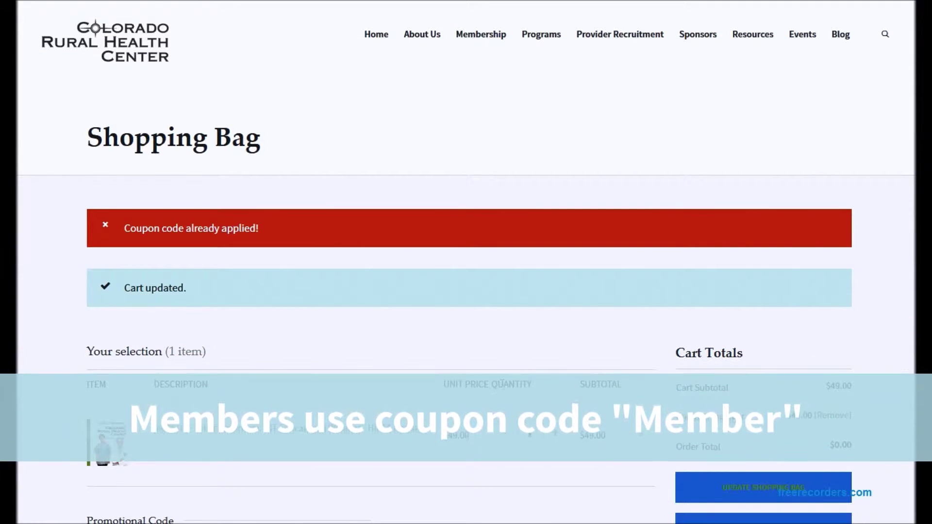
pyautogui.scroll(-3, 499, 383)
pyautogui.click(371, 92)
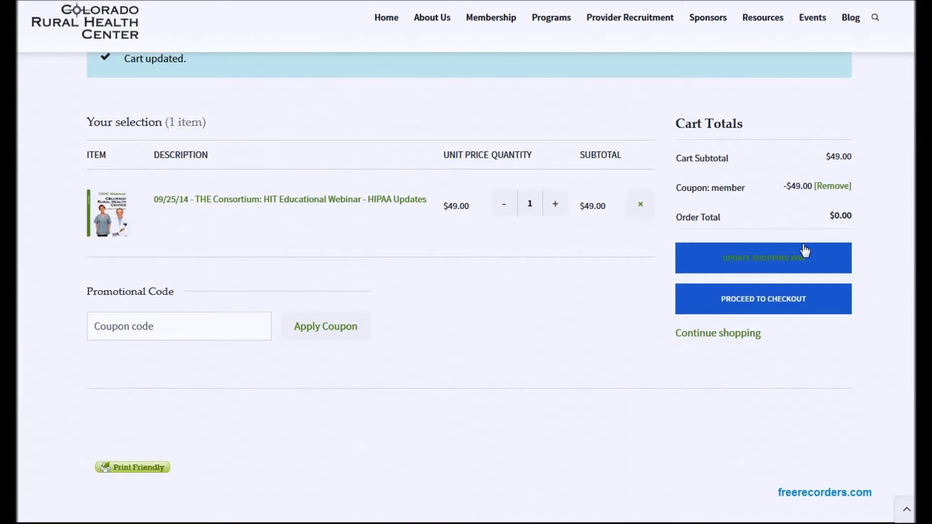
# Step: Check out with the prefilled billing details and place the $0.00 webinar order
pyautogui.click(747, 306)
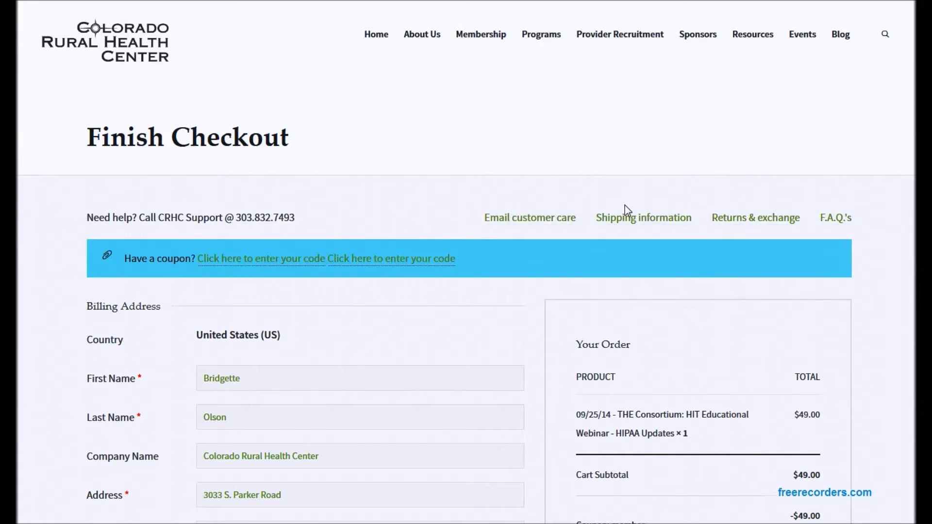
pyautogui.scroll(-3, 536, 284)
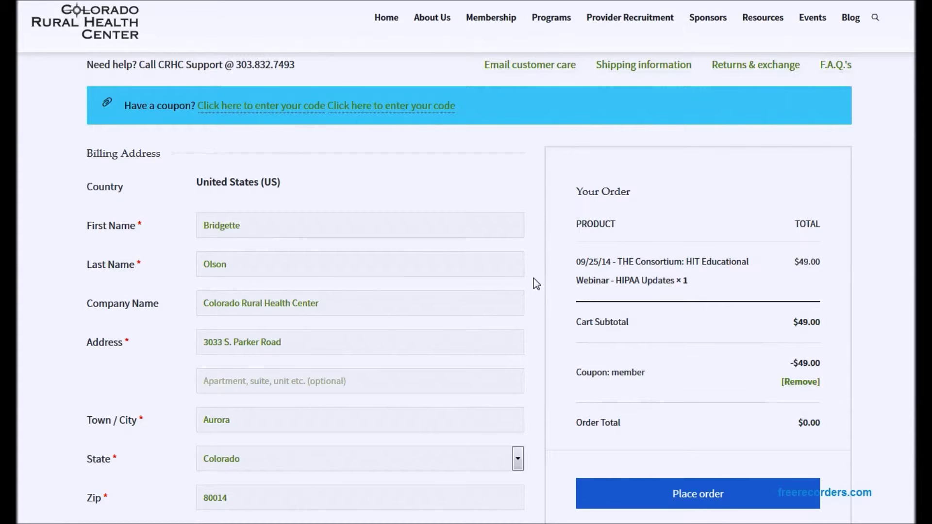
pyautogui.scroll(-2, 537, 283)
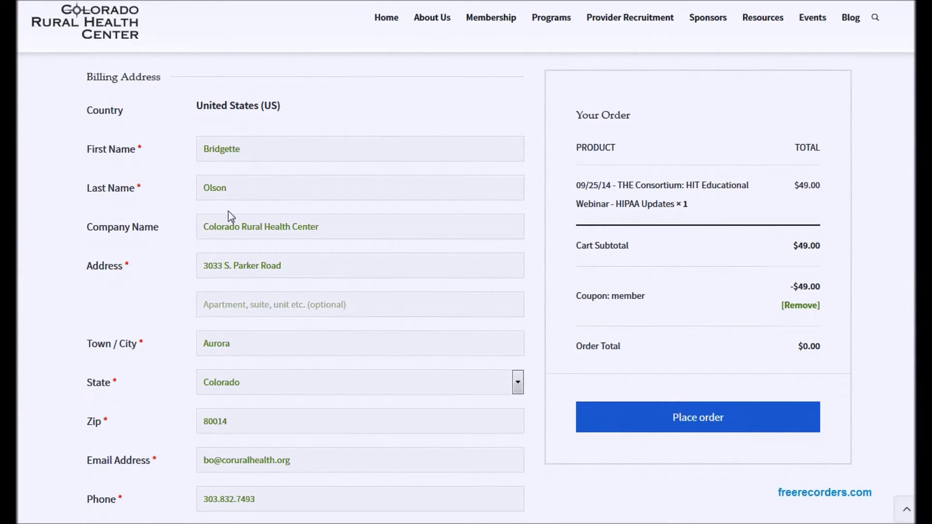
pyautogui.scroll(-3, 233, 427)
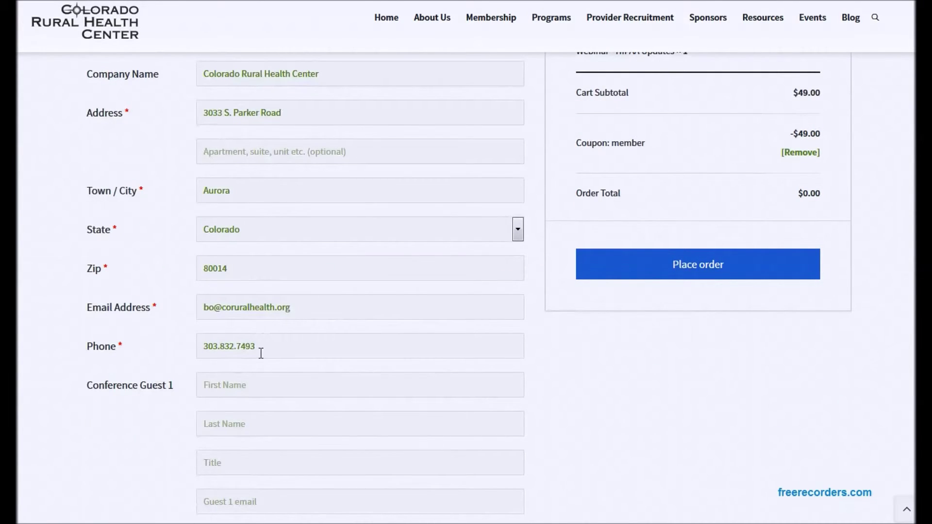
pyautogui.scroll(4, 276, 244)
pyautogui.scroll(1, 276, 243)
pyautogui.scroll(-3, 314, 283)
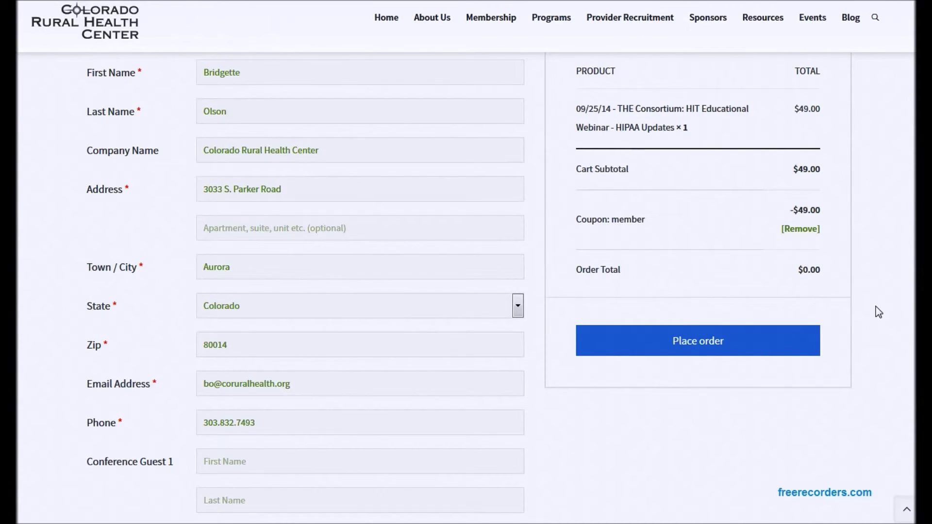
pyautogui.scroll(2, 879, 312)
pyautogui.click(702, 421)
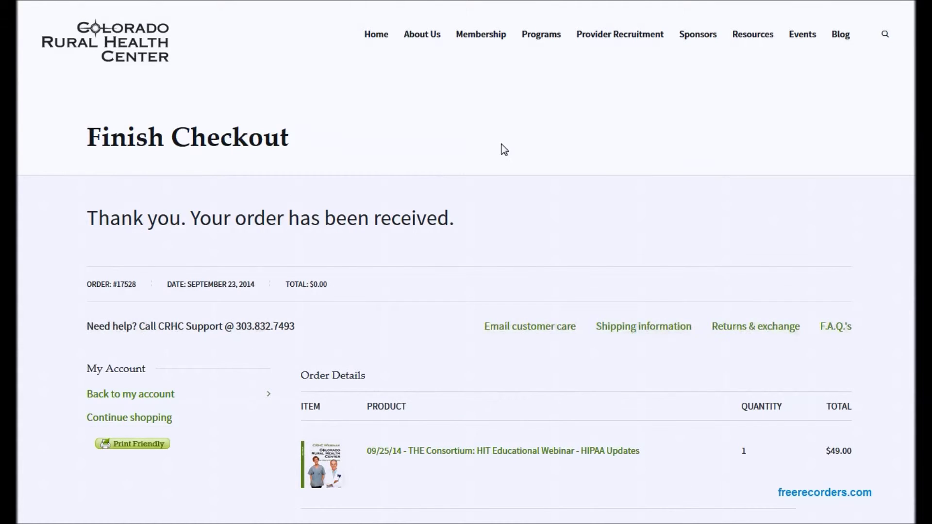
# Step: Scroll the order-received page to the join link for the September 25, 2014, 12:00–1:00 pm webinar
pyautogui.scroll(-5, 110, 182)
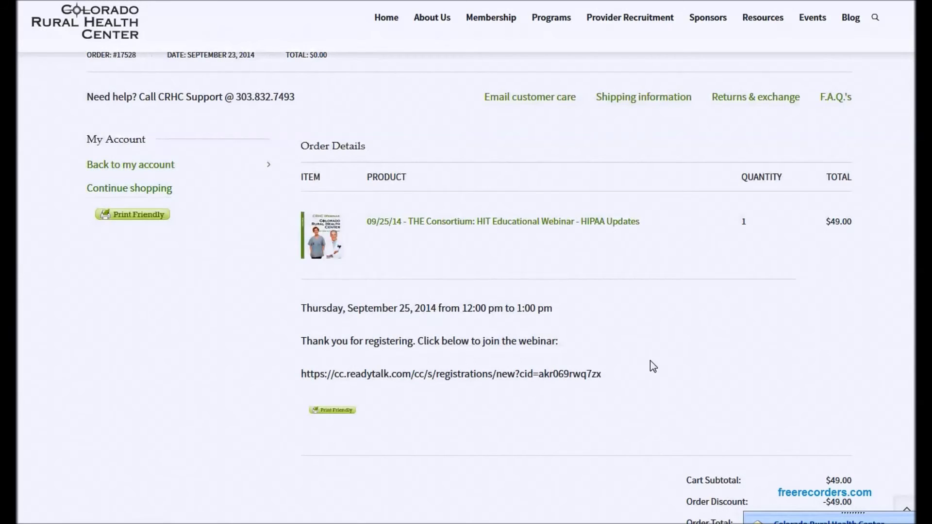
pyautogui.scroll(-2, 699, 335)
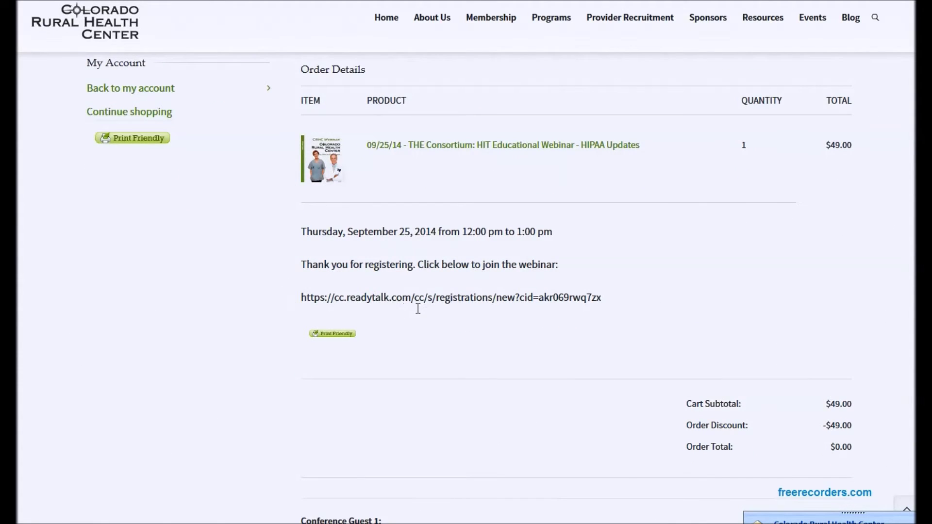